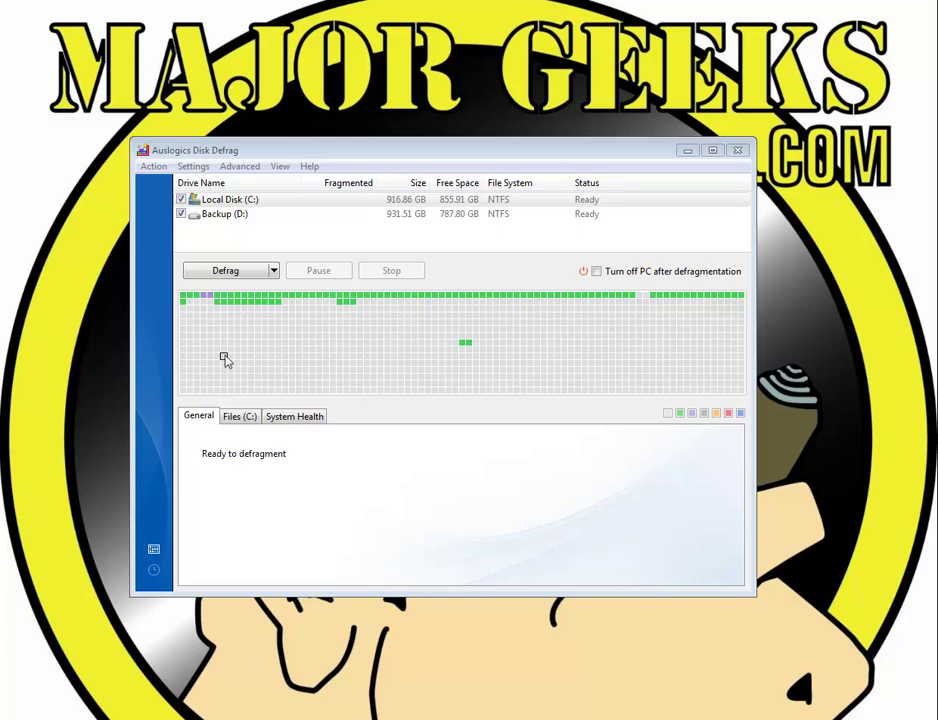
# Look through the drive's file list and the system health overview, and return to the general status
pyautogui.click(250, 417)
pyautogui.click(289, 418)
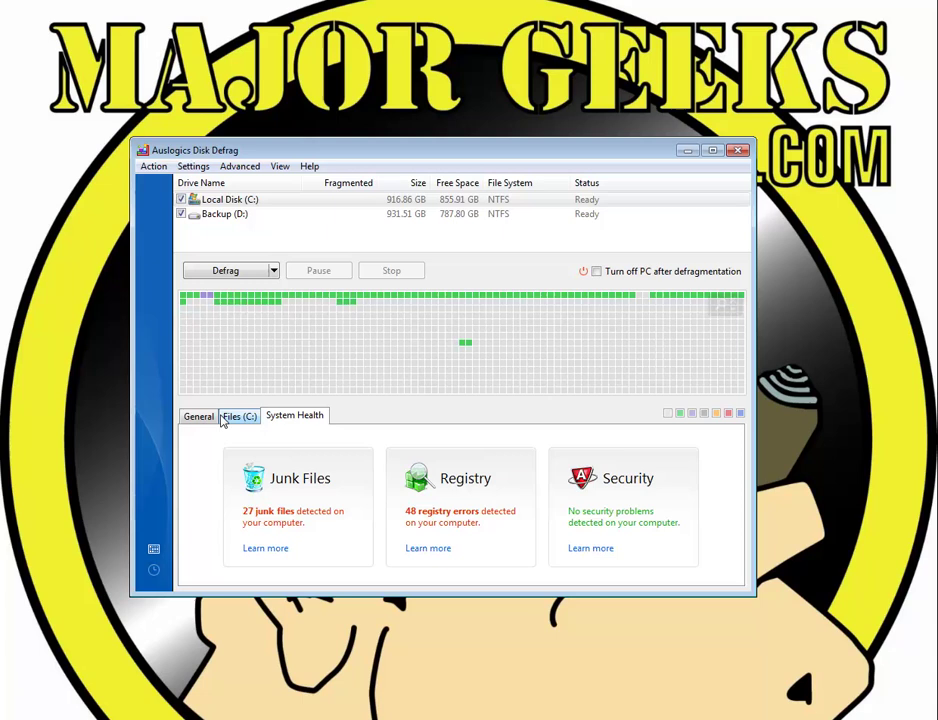
pyautogui.click(188, 418)
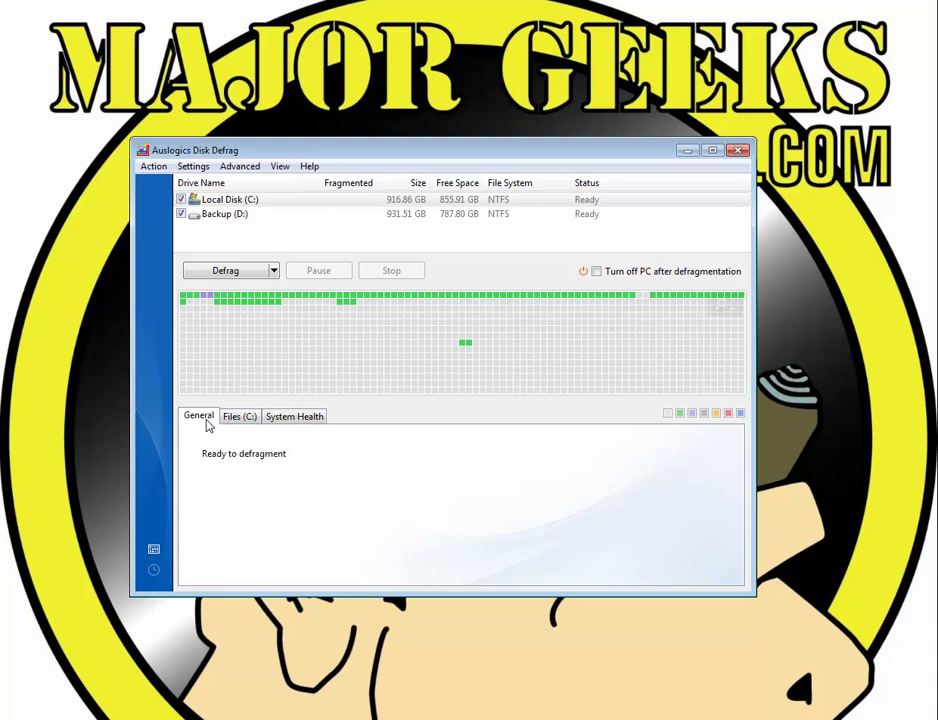
# Review the program settings for language, general behavior, cluster map, defragmentation algorithms and exclusions, and close them
pyautogui.click(194, 167)
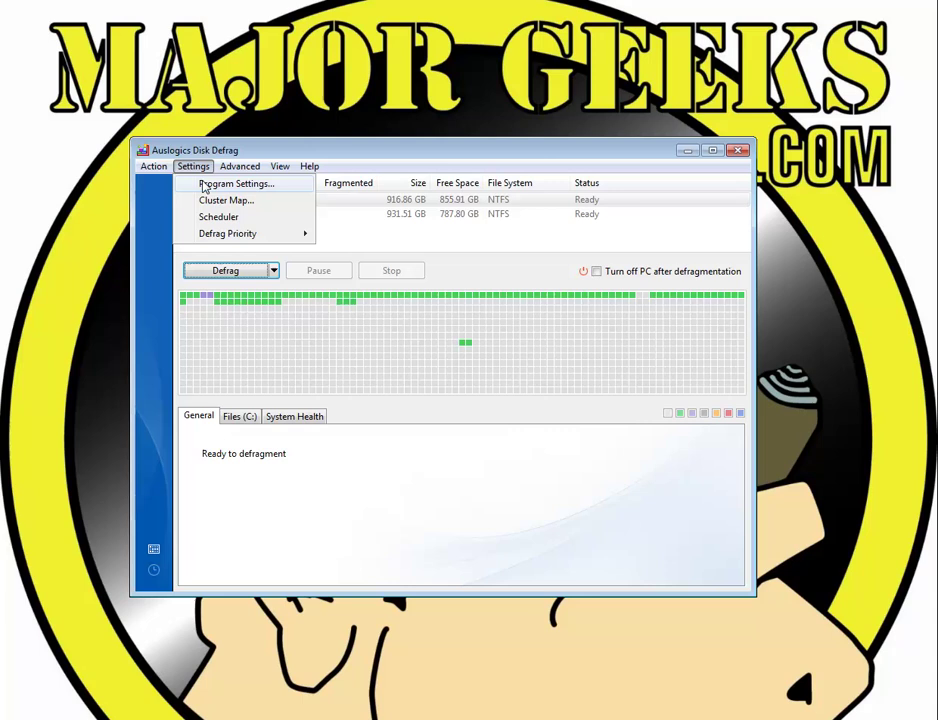
pyautogui.click(210, 184)
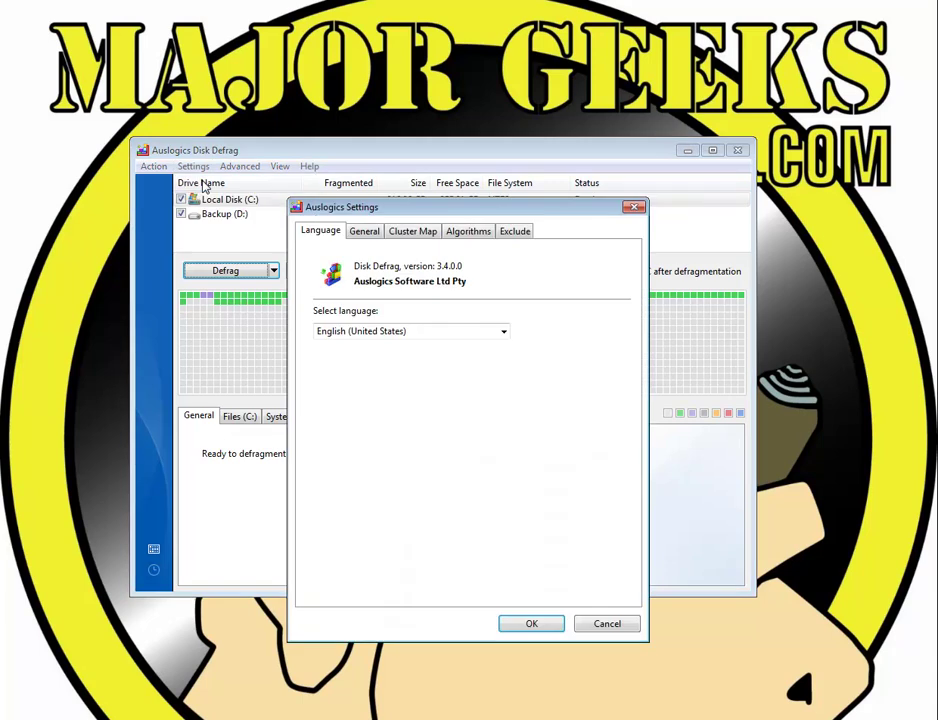
pyautogui.click(366, 232)
pyautogui.click(421, 233)
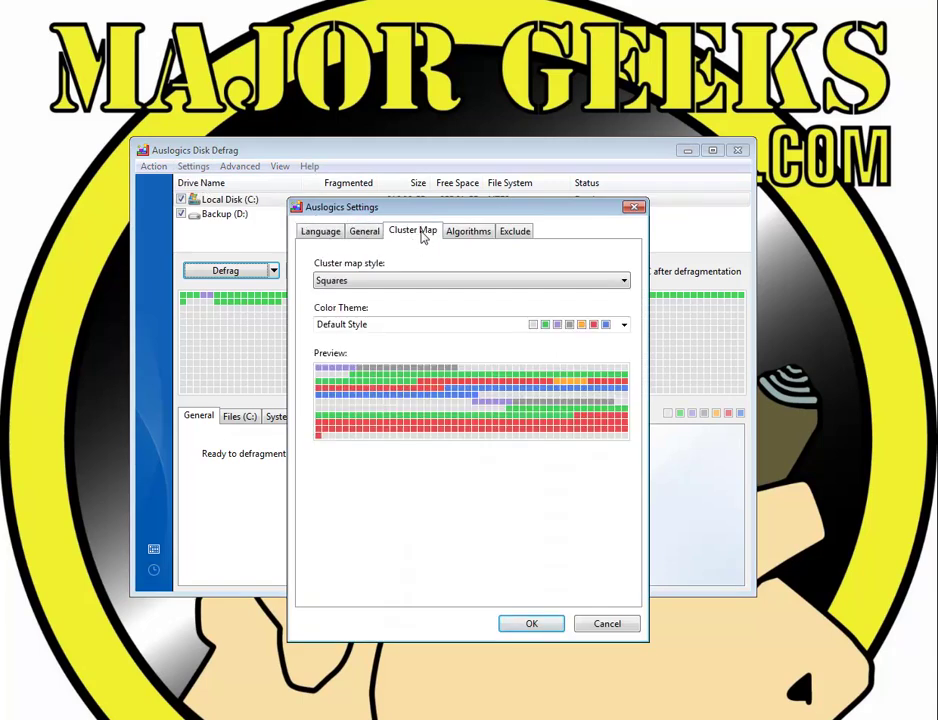
pyautogui.click(476, 234)
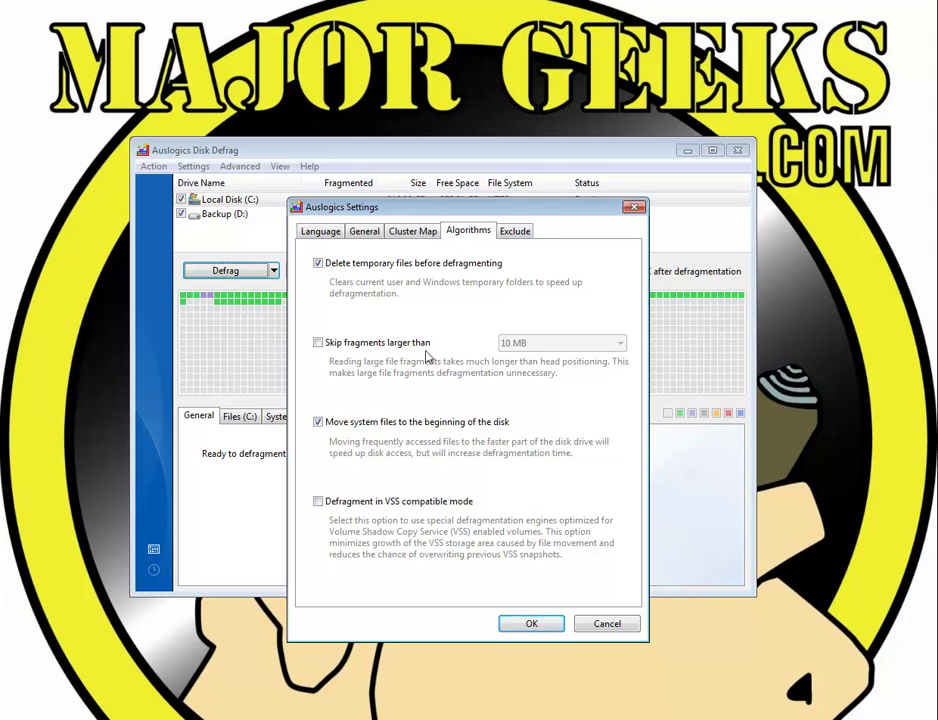
pyautogui.click(520, 231)
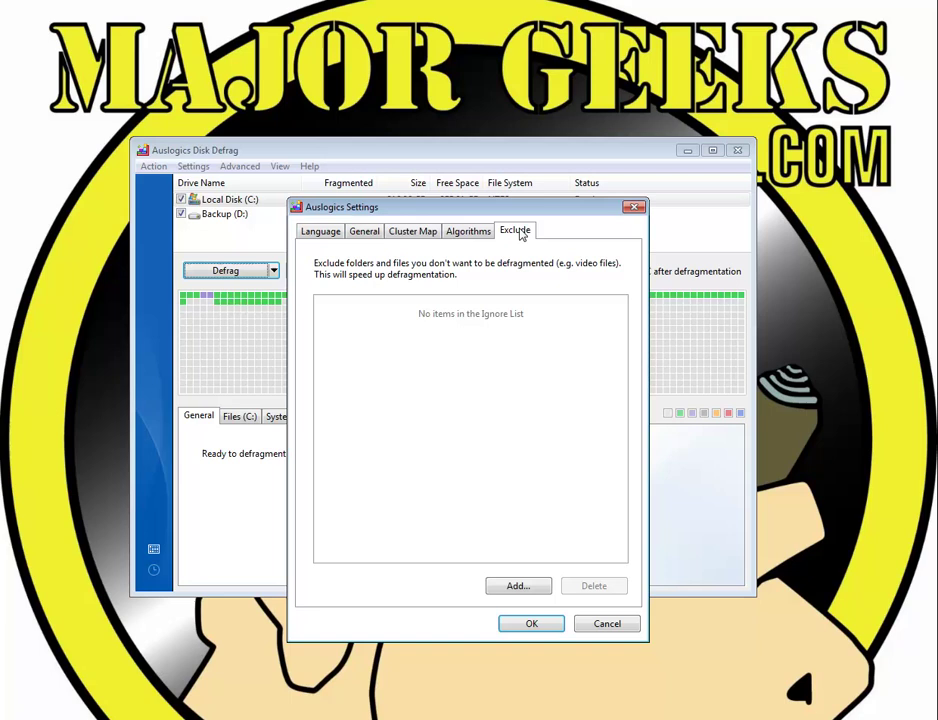
pyautogui.click(424, 232)
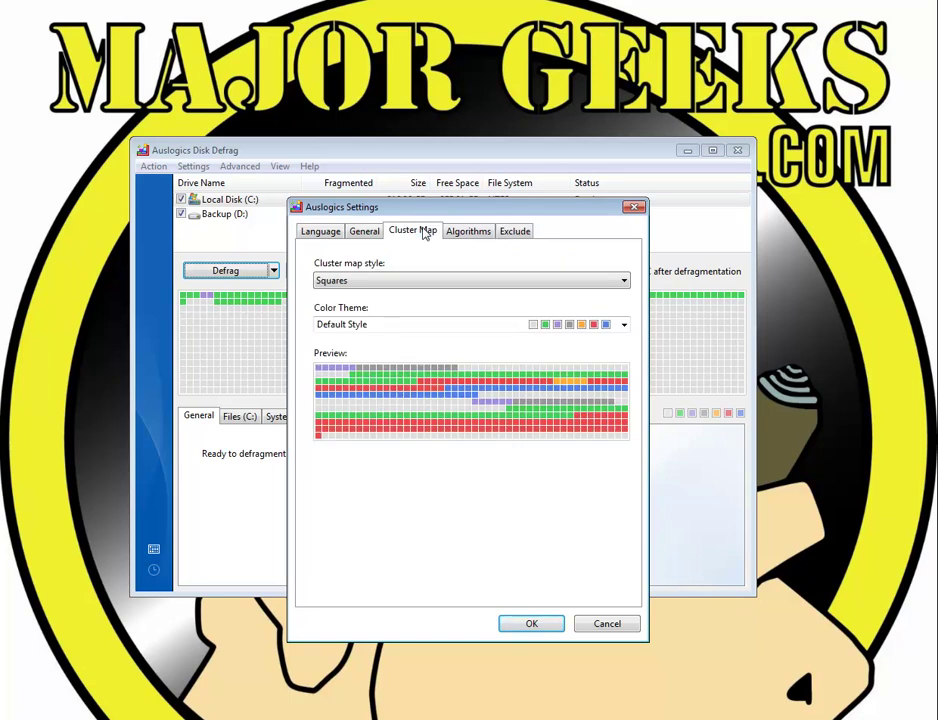
pyautogui.click(360, 236)
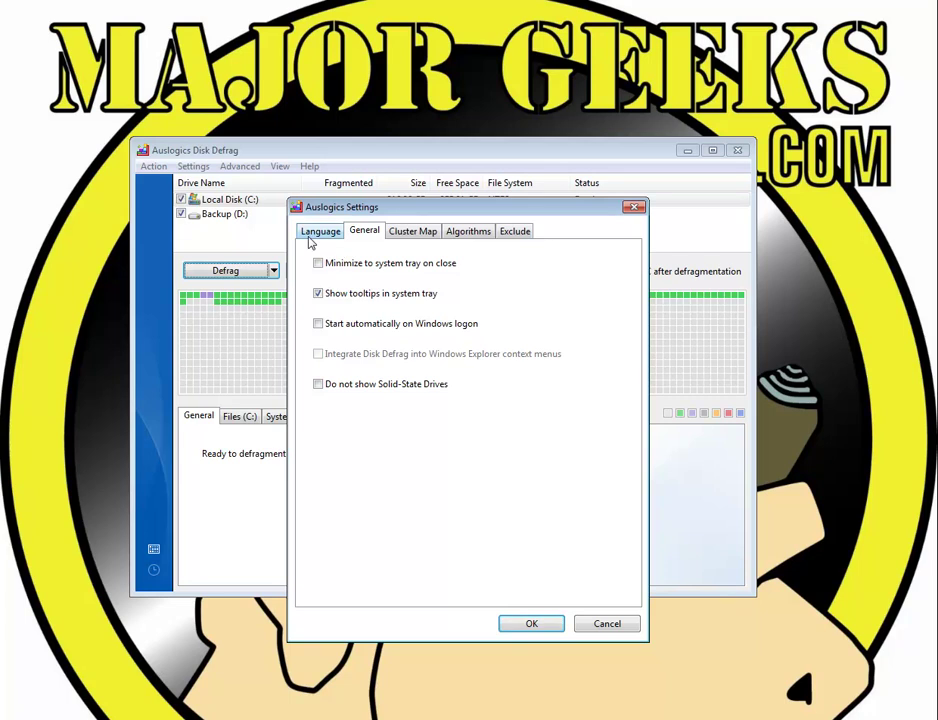
pyautogui.click(318, 236)
pyautogui.click(531, 623)
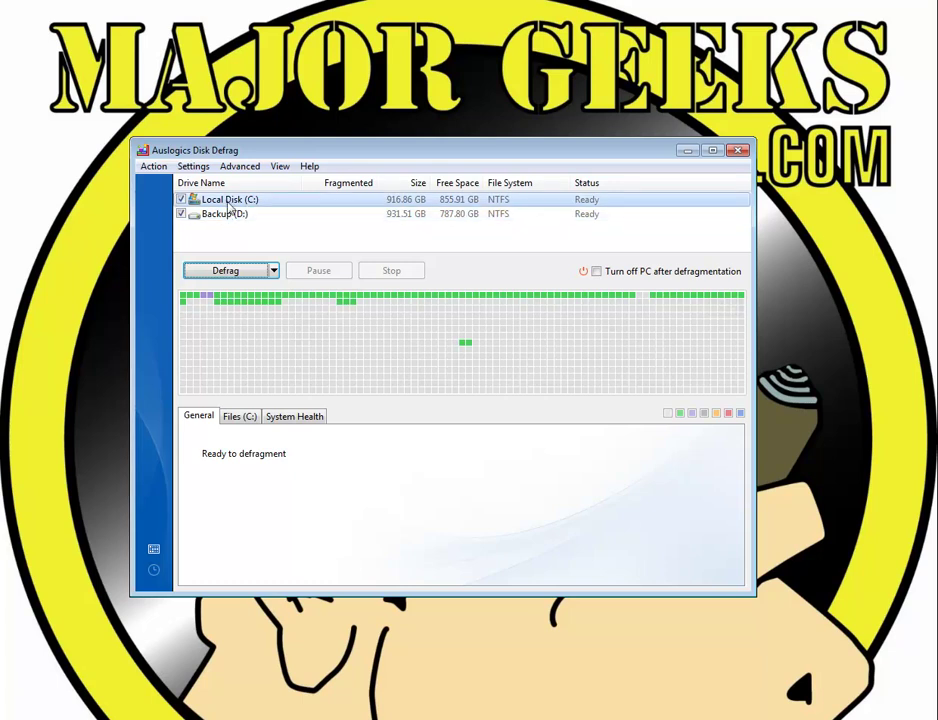
# Analyze the checked drives Local Disk (C:) and Backup (D:) for fragmentation without defragmenting them
pyautogui.click(228, 204)
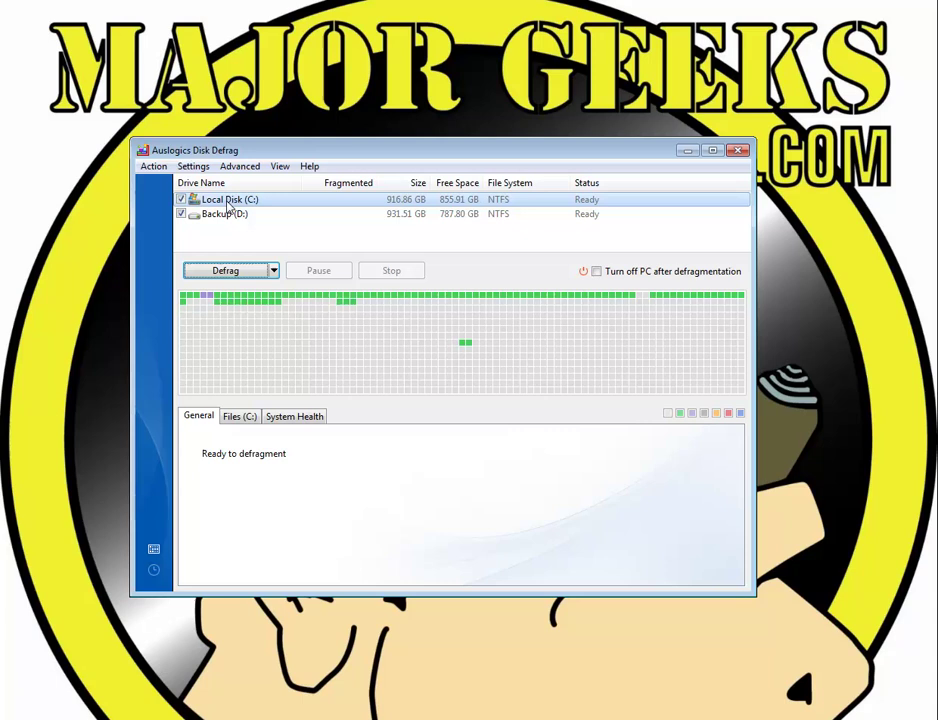
pyautogui.click(273, 272)
pyautogui.click(253, 291)
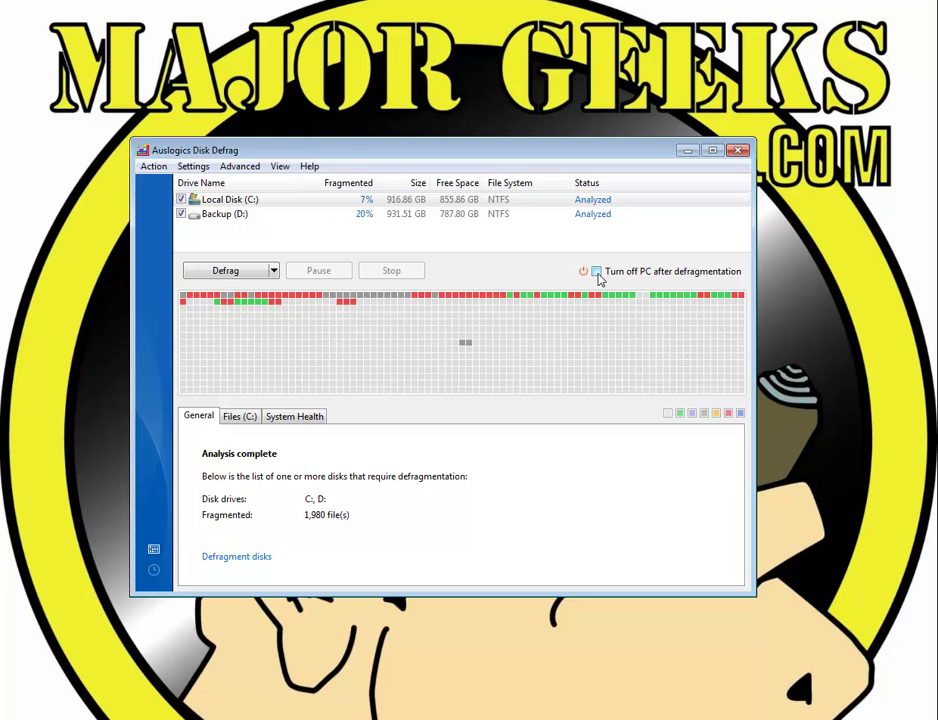
pyautogui.click(274, 271)
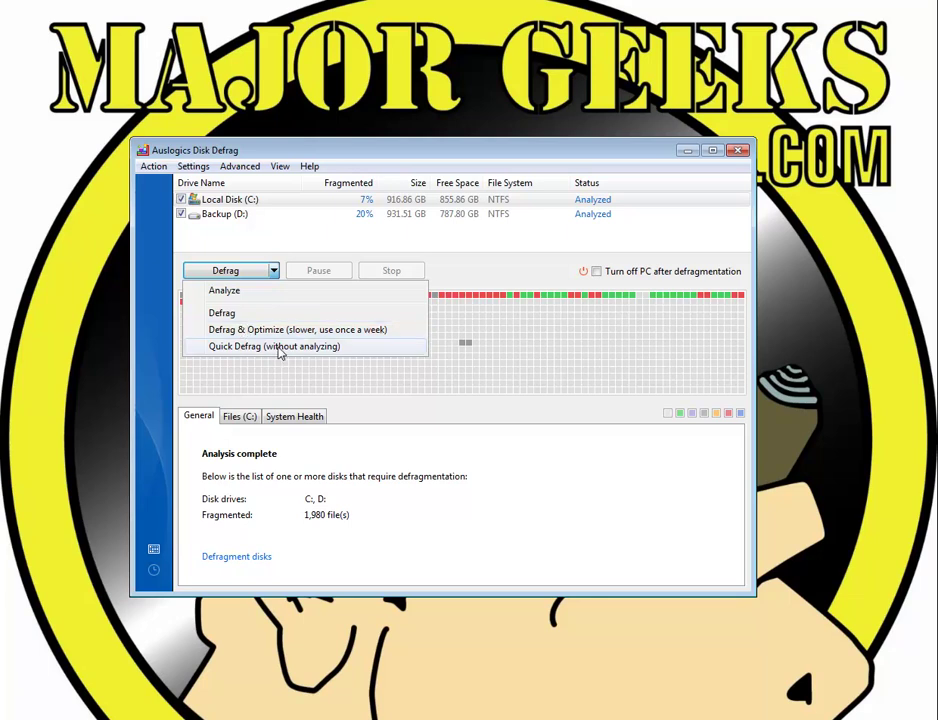
pyautogui.click(273, 270)
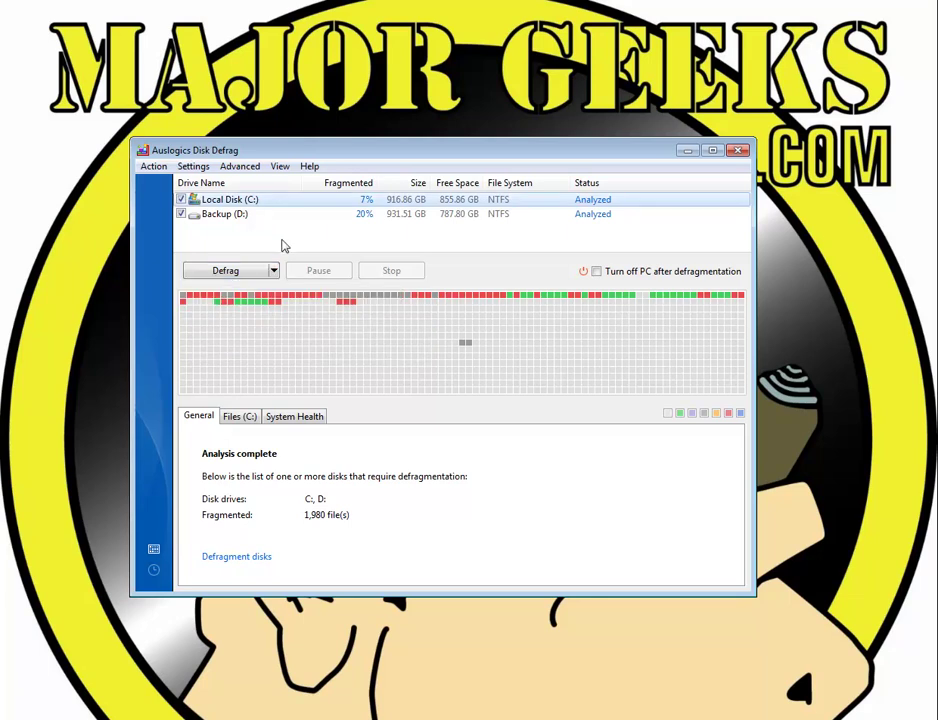
# Open the defragmentation scheduler and enable automatic defragmentation
pyautogui.click(195, 168)
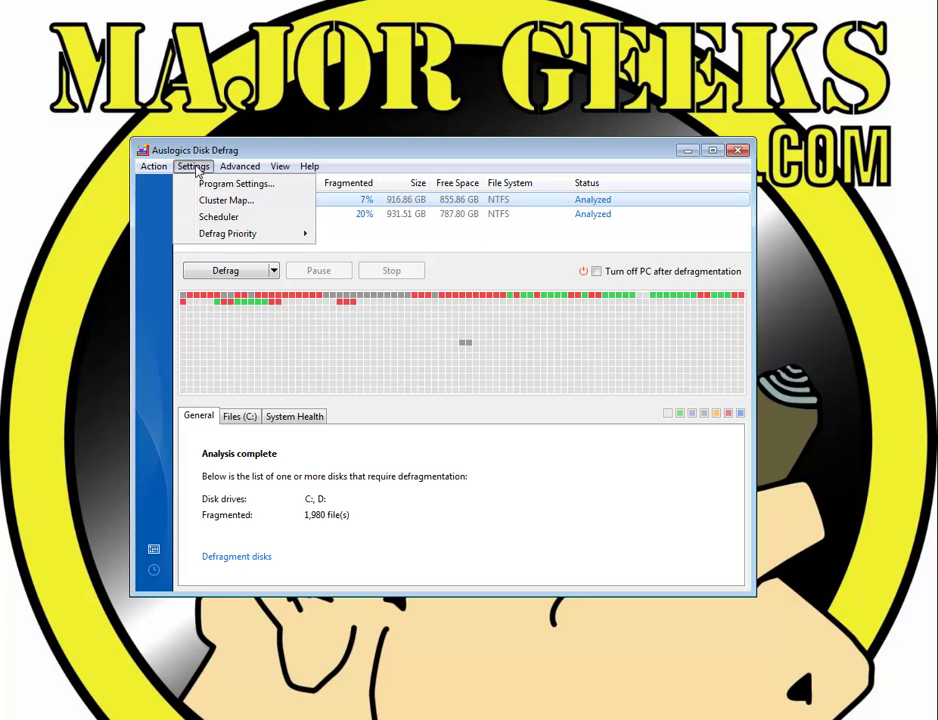
pyautogui.click(217, 218)
pyautogui.click(198, 201)
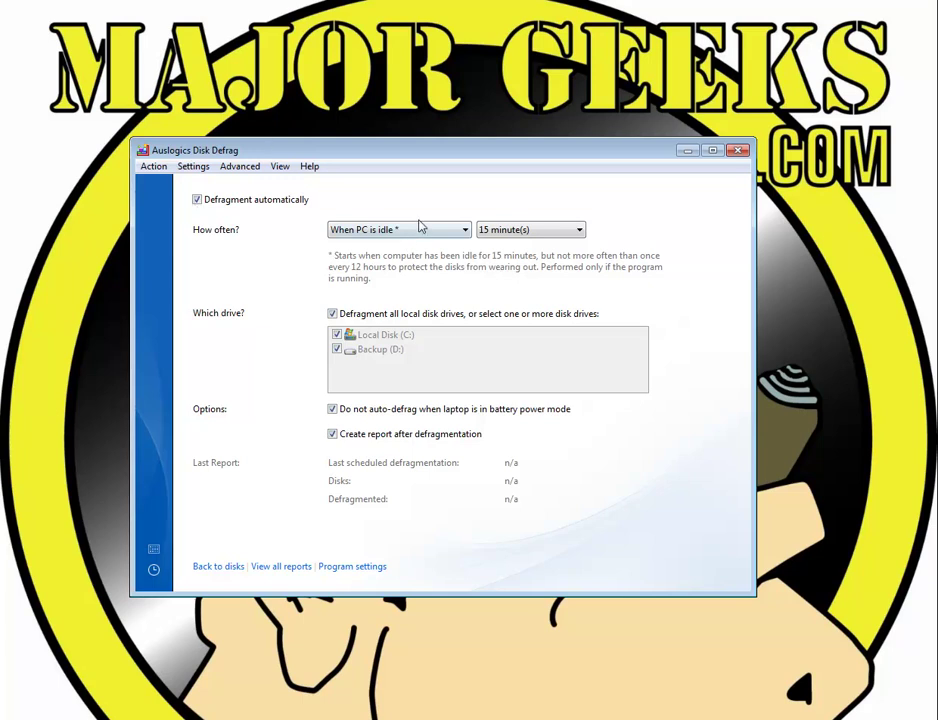
# Set the automatic defragmentation to run weekly on Monday and return to the disk list
pyautogui.click(535, 234)
pyautogui.click(535, 234)
pyautogui.click(418, 234)
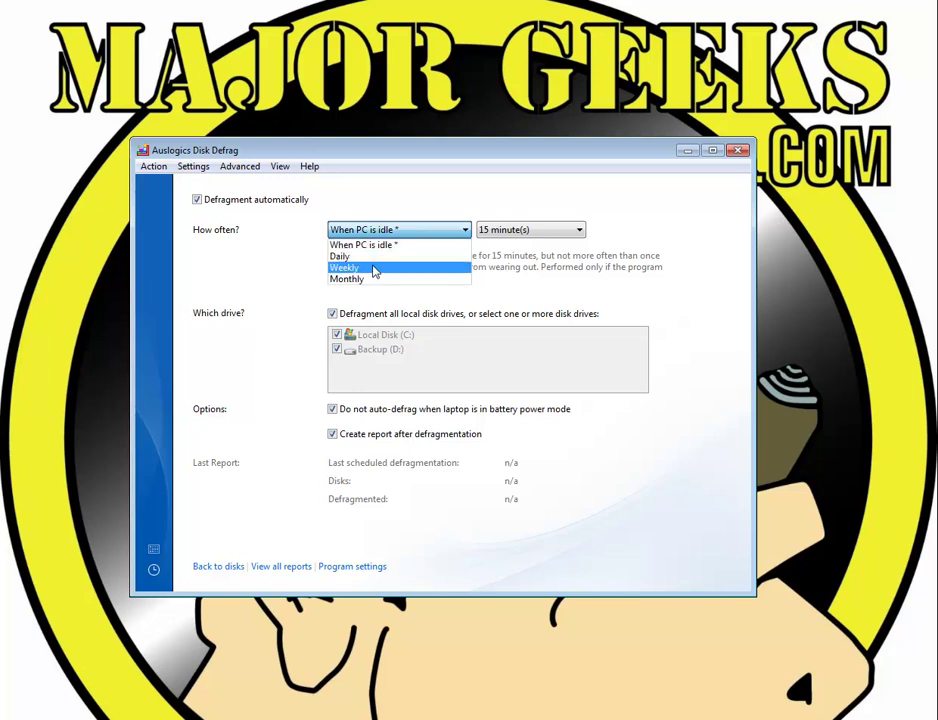
pyautogui.click(374, 269)
pyautogui.click(379, 258)
pyautogui.click(379, 258)
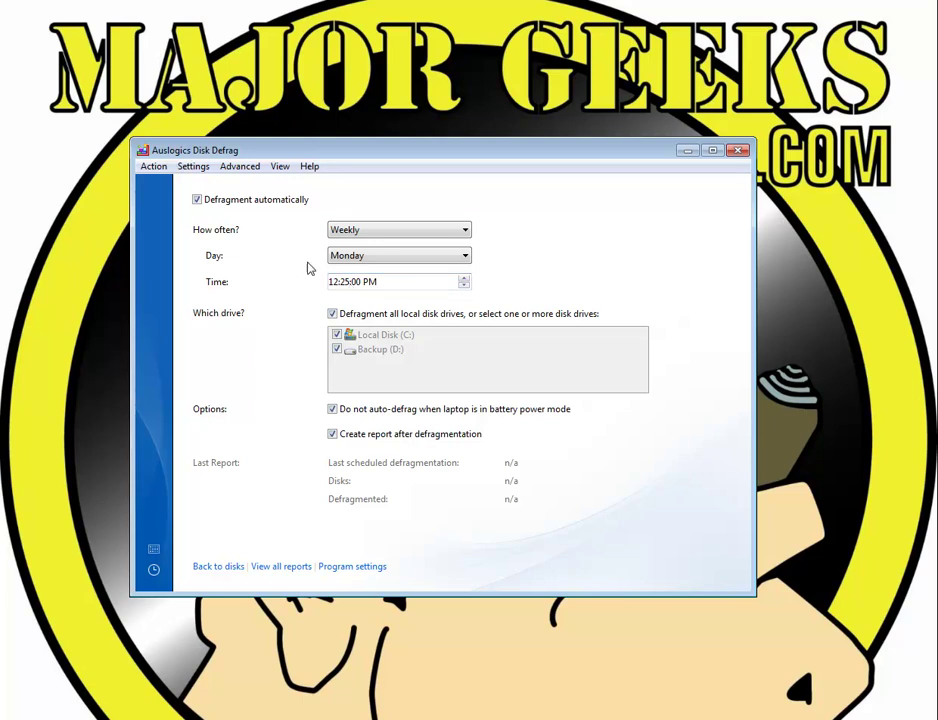
pyautogui.click(210, 567)
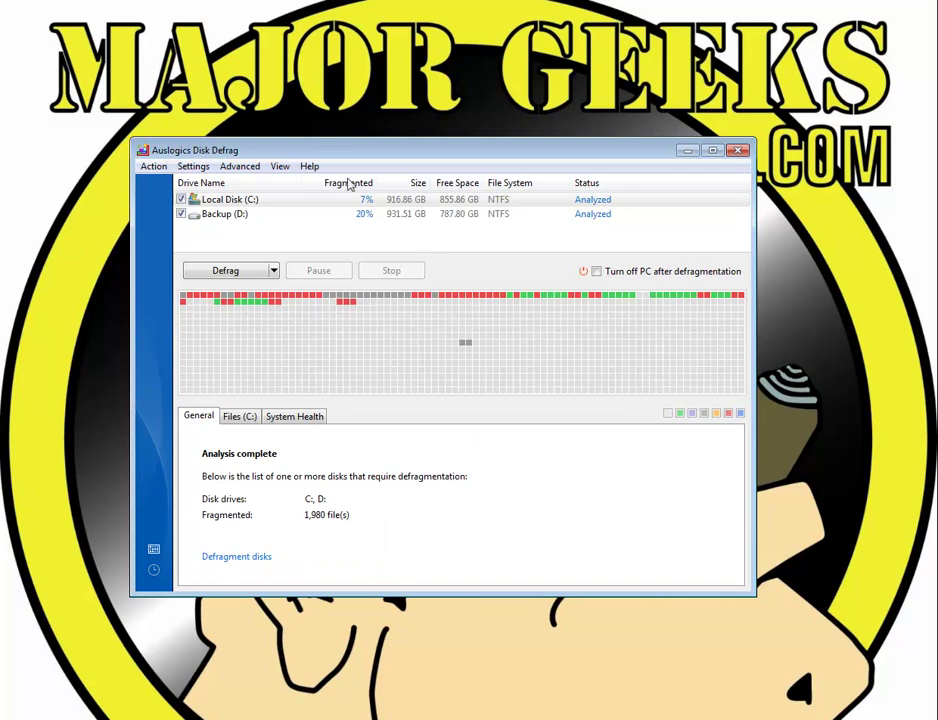
pyautogui.click(306, 171)
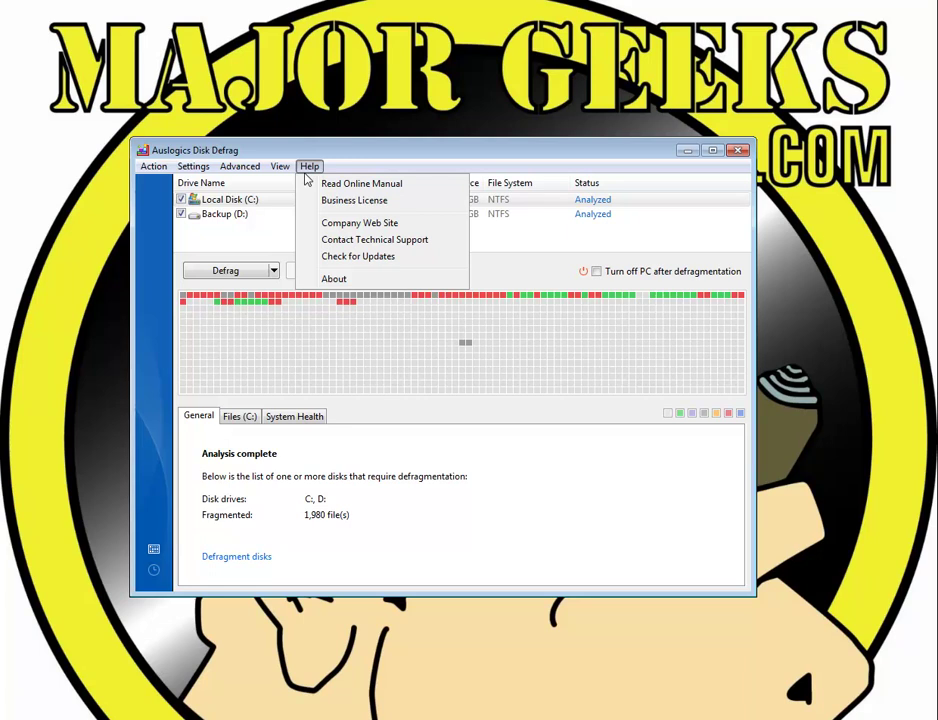
pyautogui.moveTo(275, 167)
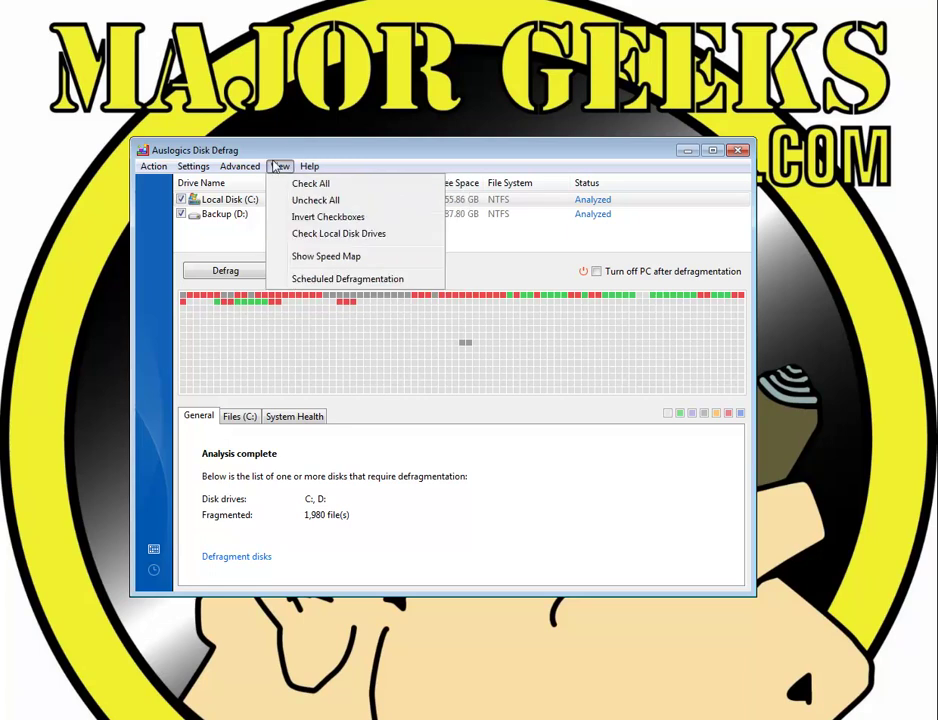
pyautogui.moveTo(231, 171)
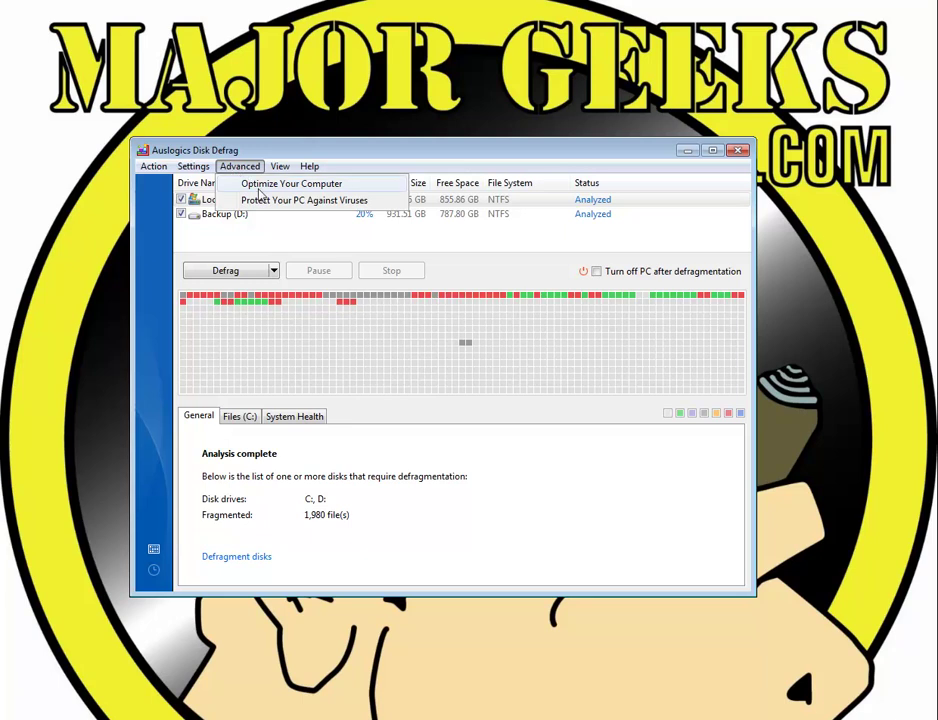
pyautogui.moveTo(170, 167)
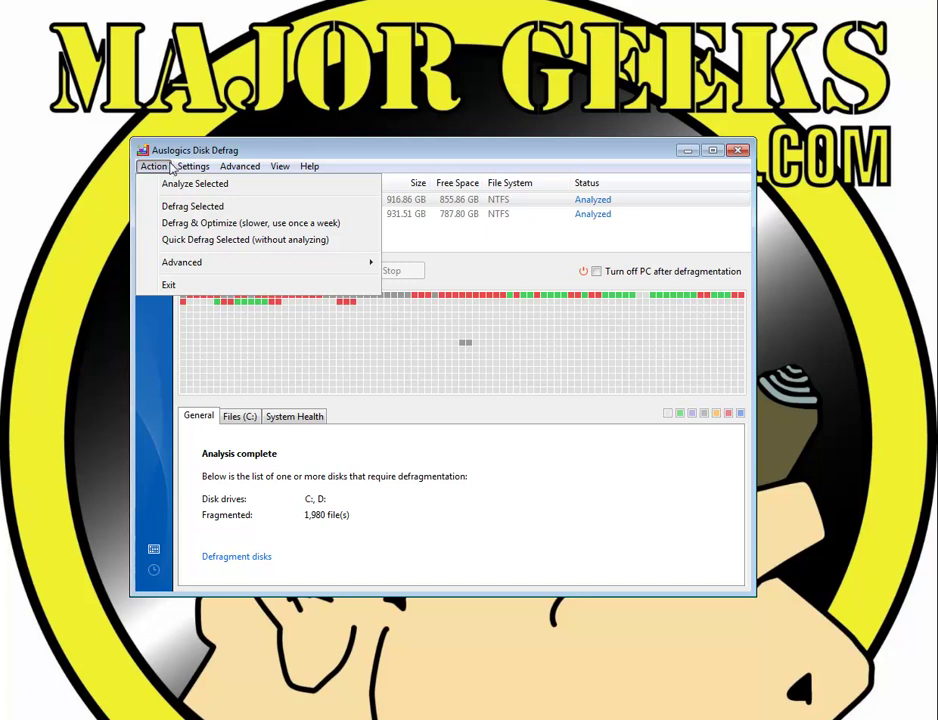
pyautogui.click(478, 272)
pyautogui.click(273, 272)
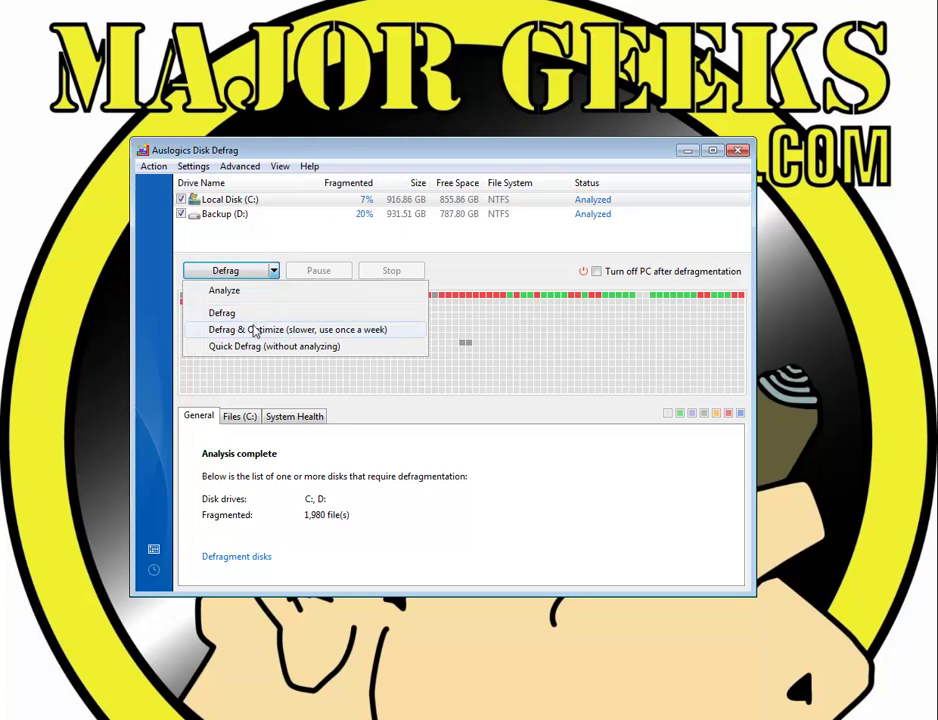
pyautogui.click(523, 542)
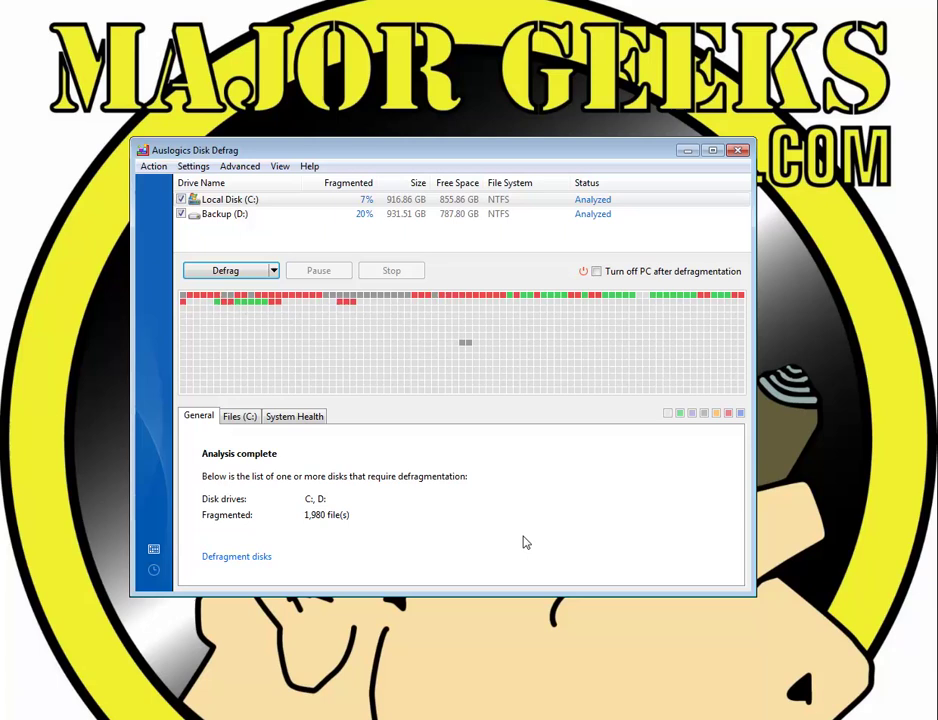